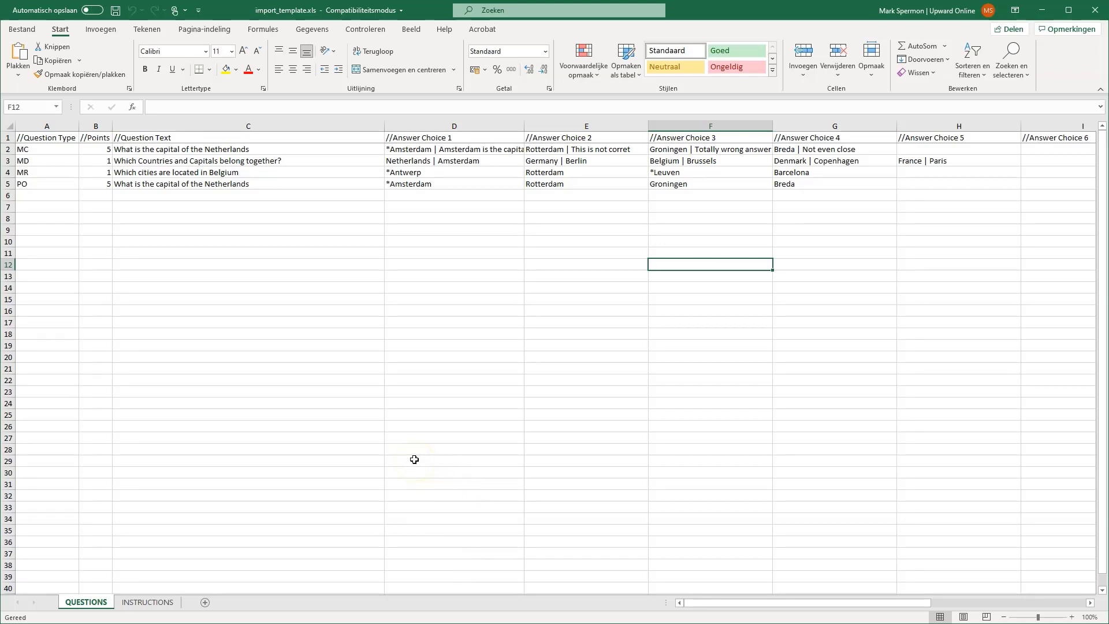
Step: Examine the question import spreadsheet's header row, sample question rows and all ten answer choice columns
click(8, 138)
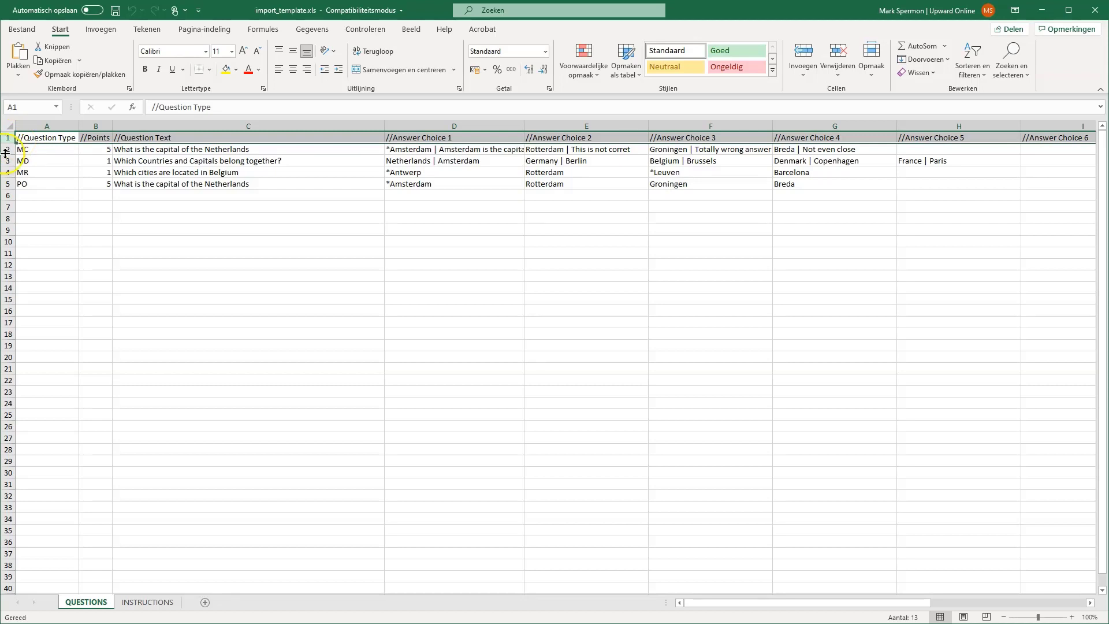
click(9, 149)
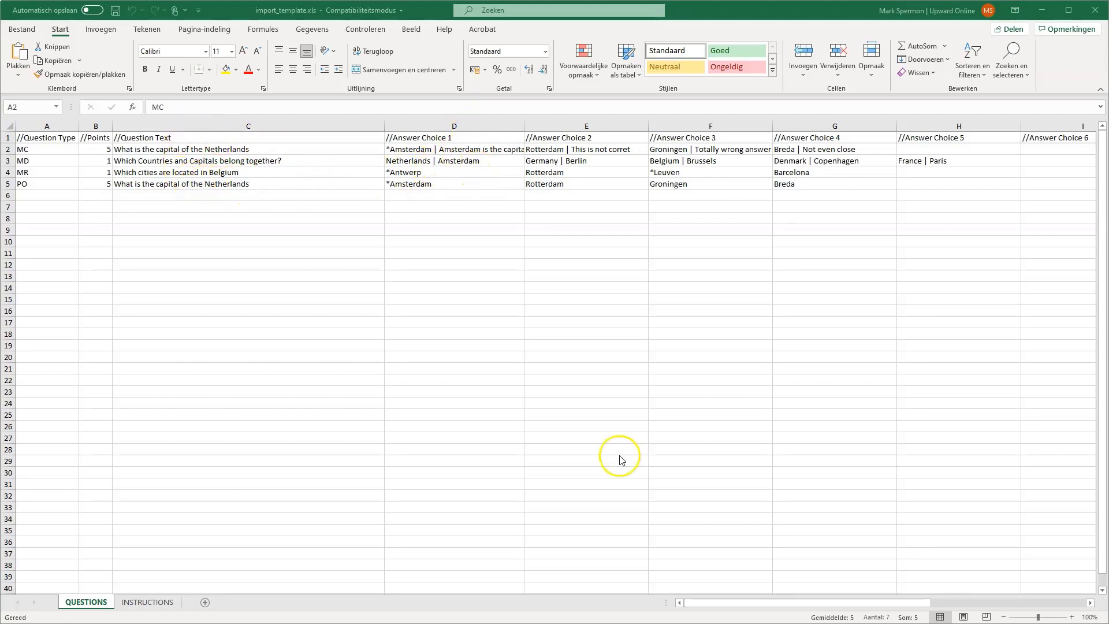
key(shift+space)
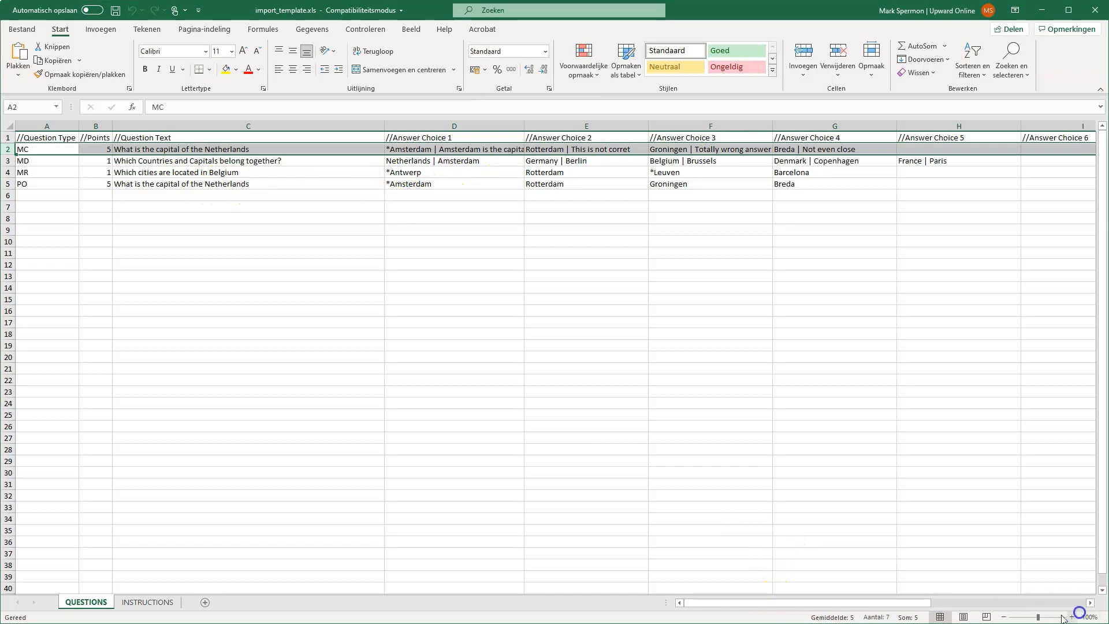
drag(927, 604, 1055, 610)
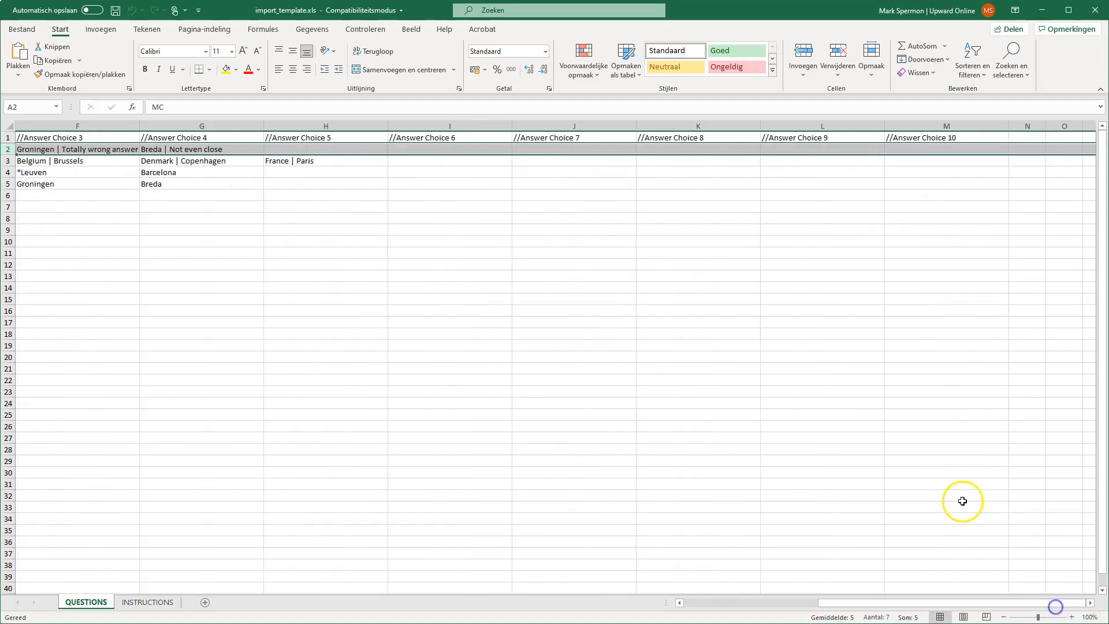
drag(906, 601, 695, 605)
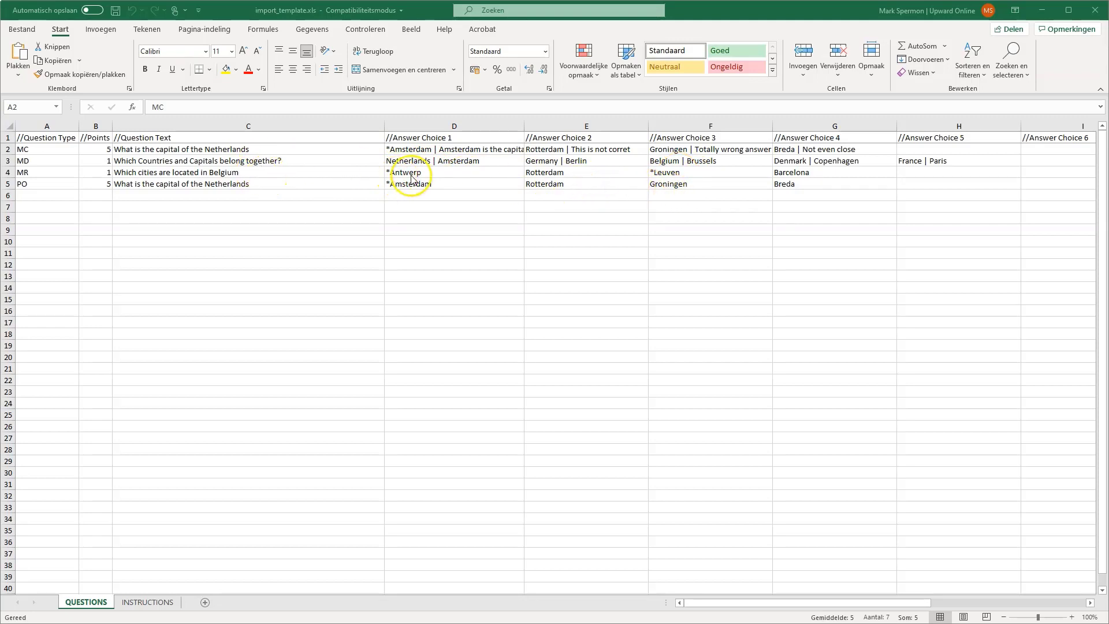
key(Right)
key(Right)
key(Down)
key(Down)
key(Down)
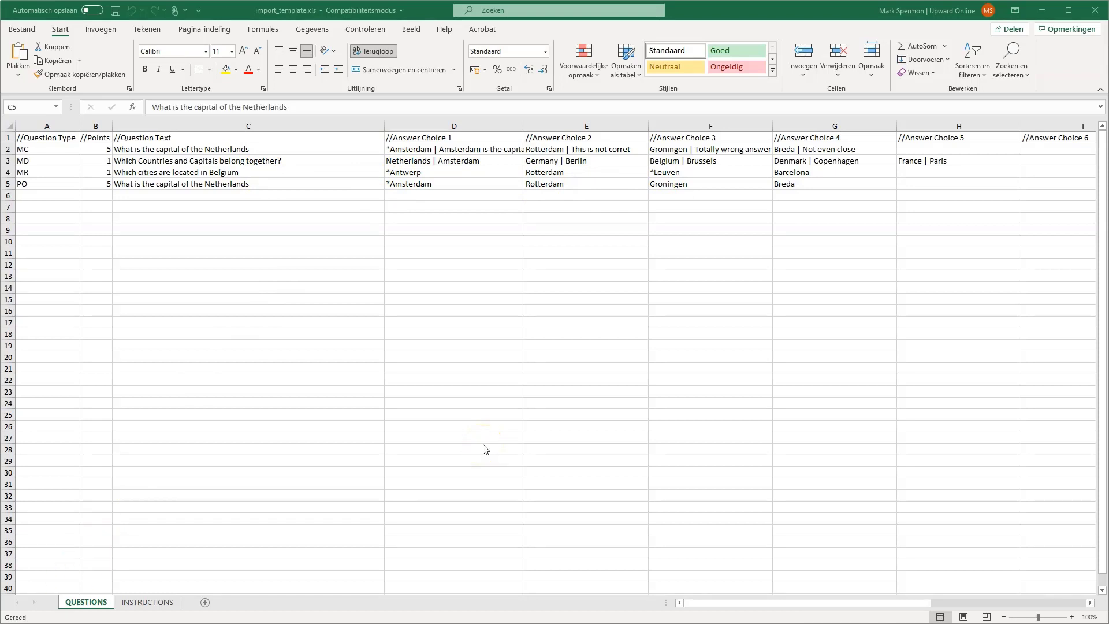
Step: Switch to the import-template.txt file in Notepad and examine the sample MC question's type, points, question text and correct-answer asterisk
click(1041, 10)
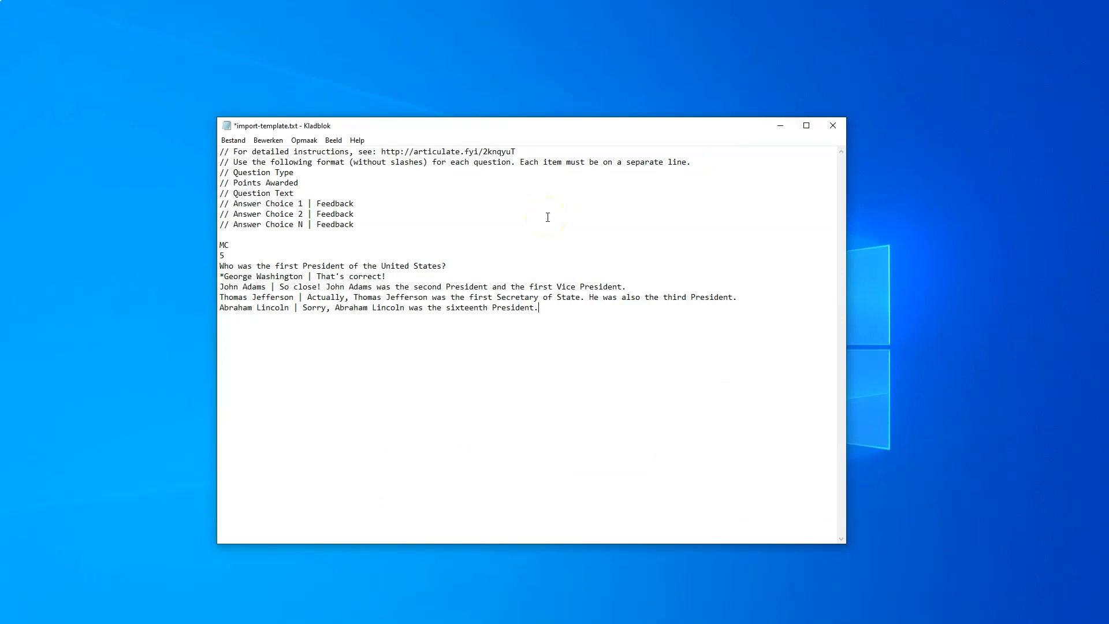
click(231, 153)
double_click(232, 246)
click(227, 255)
drag(450, 266, 213, 266)
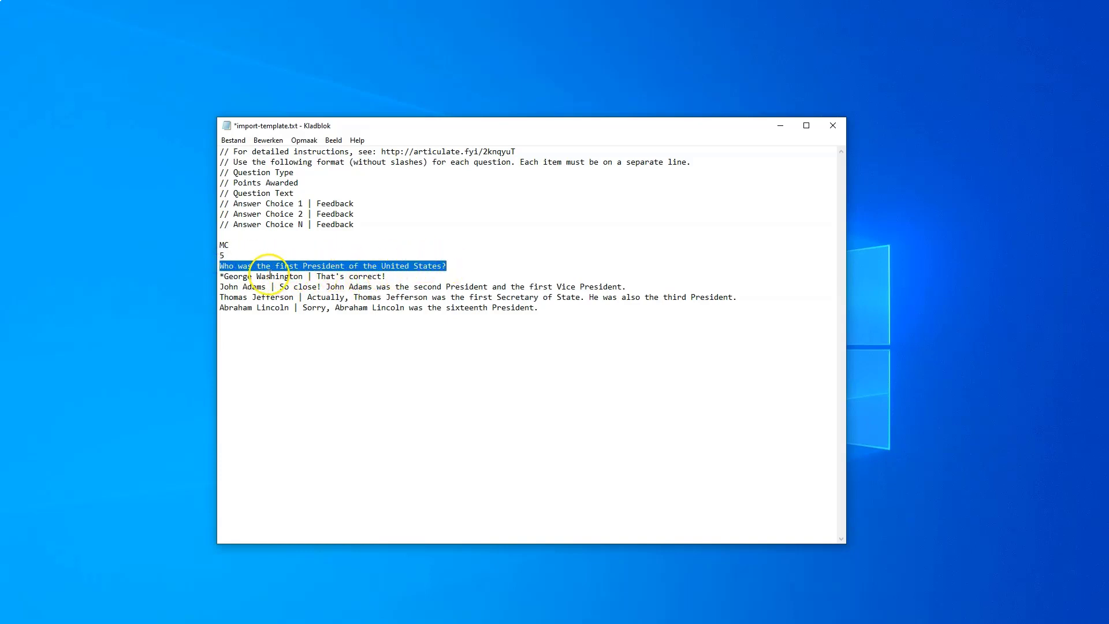
click(225, 276)
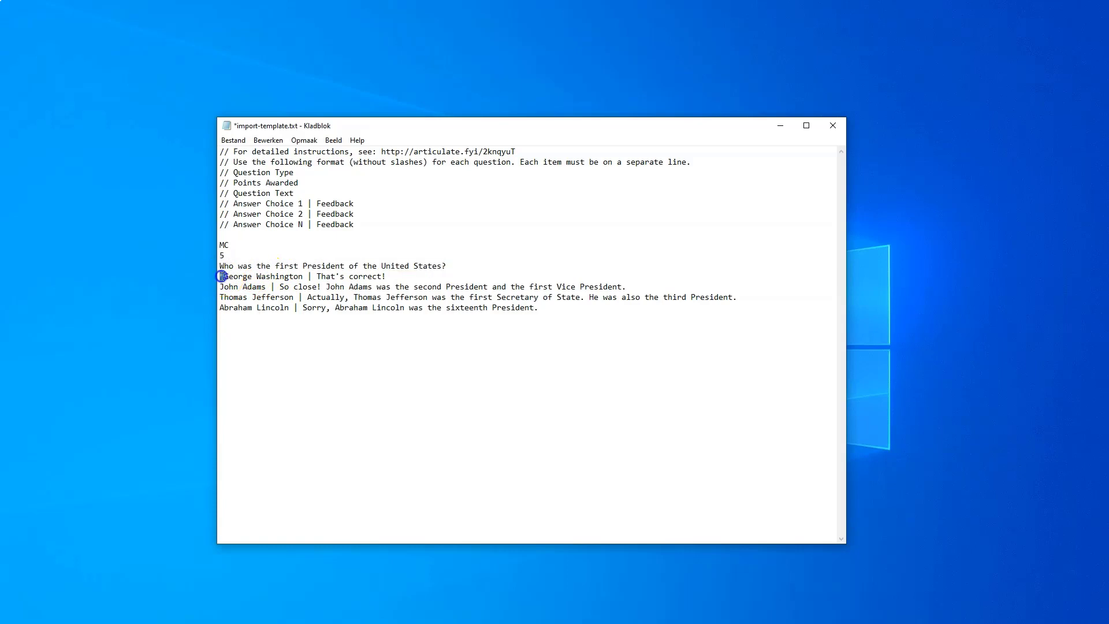
drag(224, 276, 219, 276)
click(389, 276)
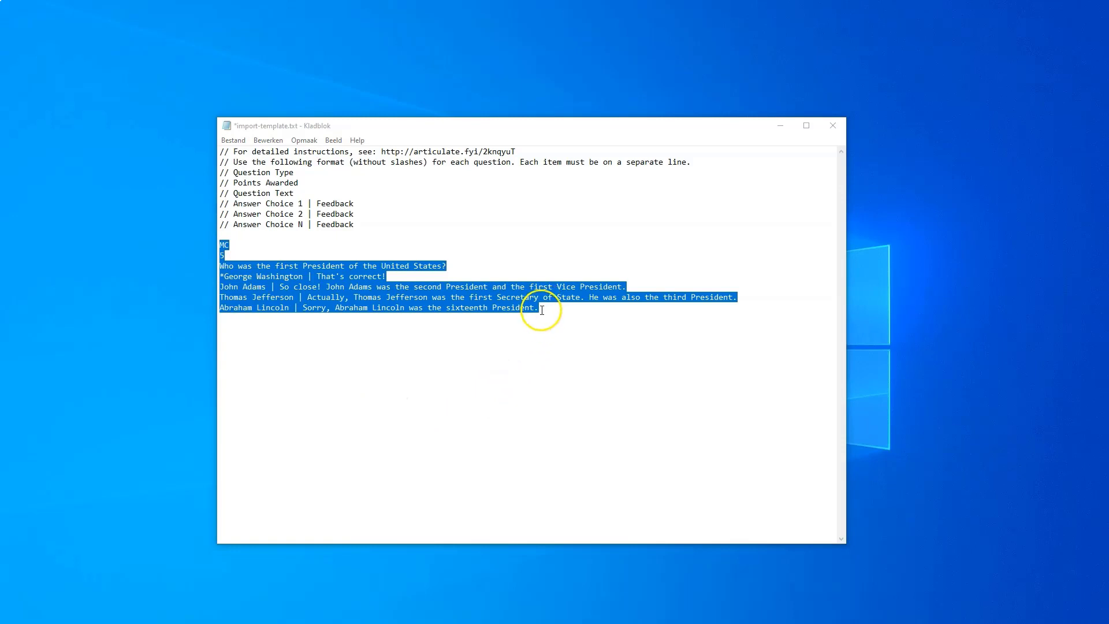
Step: Paste a copy of the whole MC question block on a new line directly below the original
click(542, 308)
key(ctrl+v)
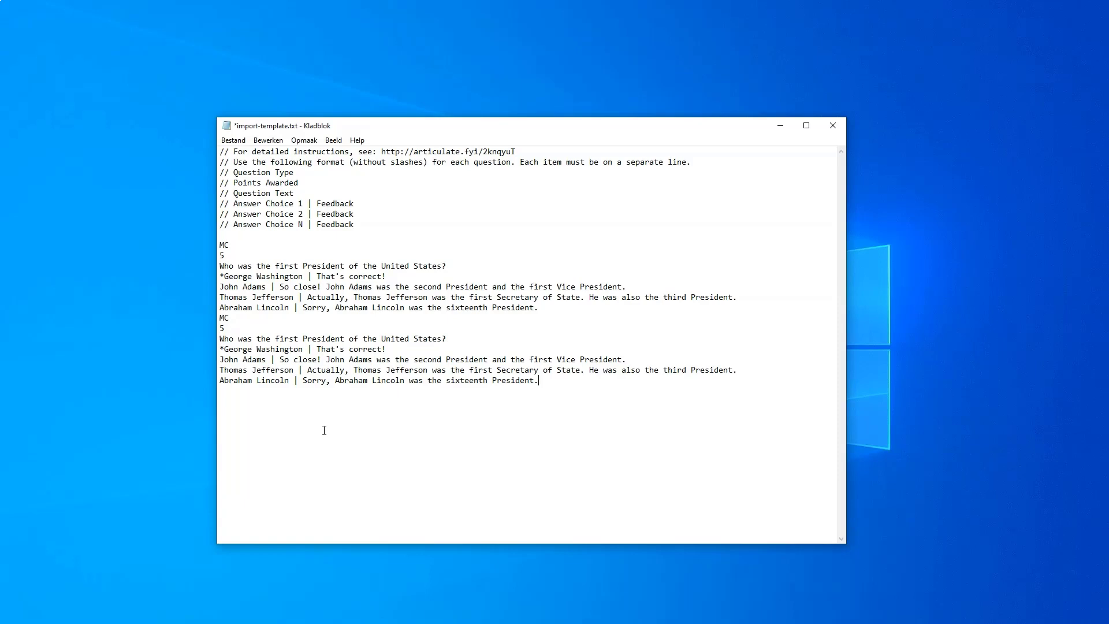
click(284, 452)
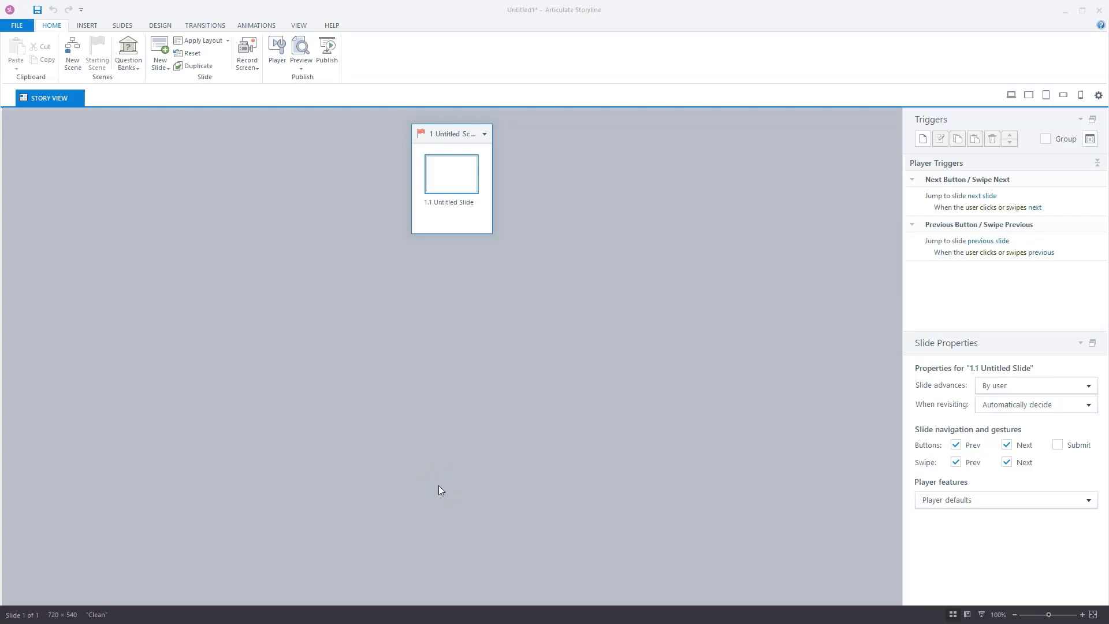
click(17, 25)
mouse_move(34, 94)
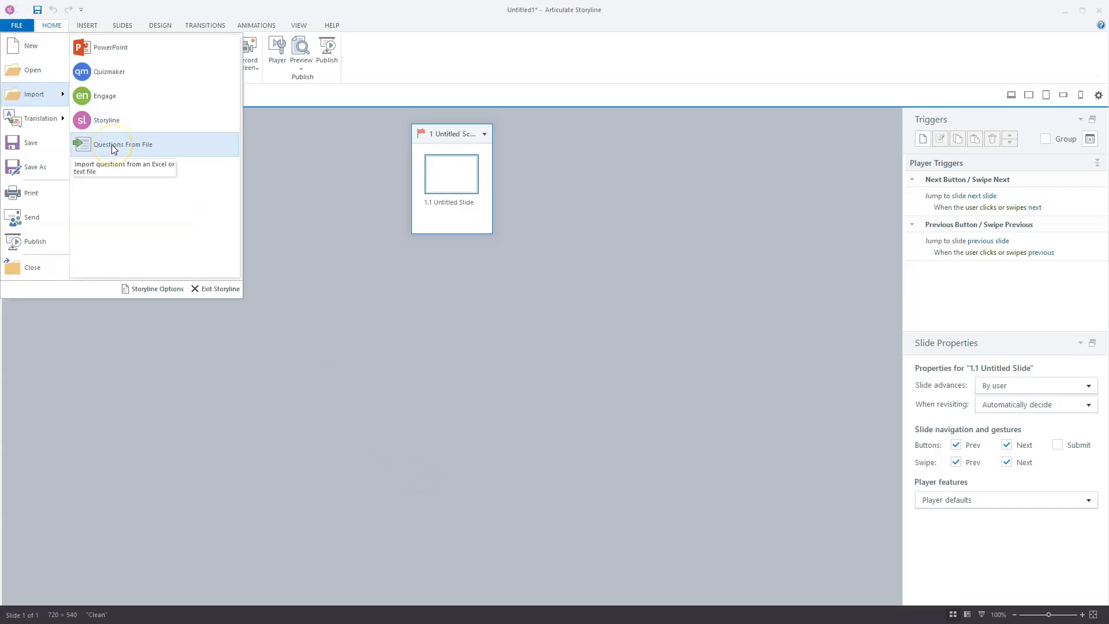
click(285, 164)
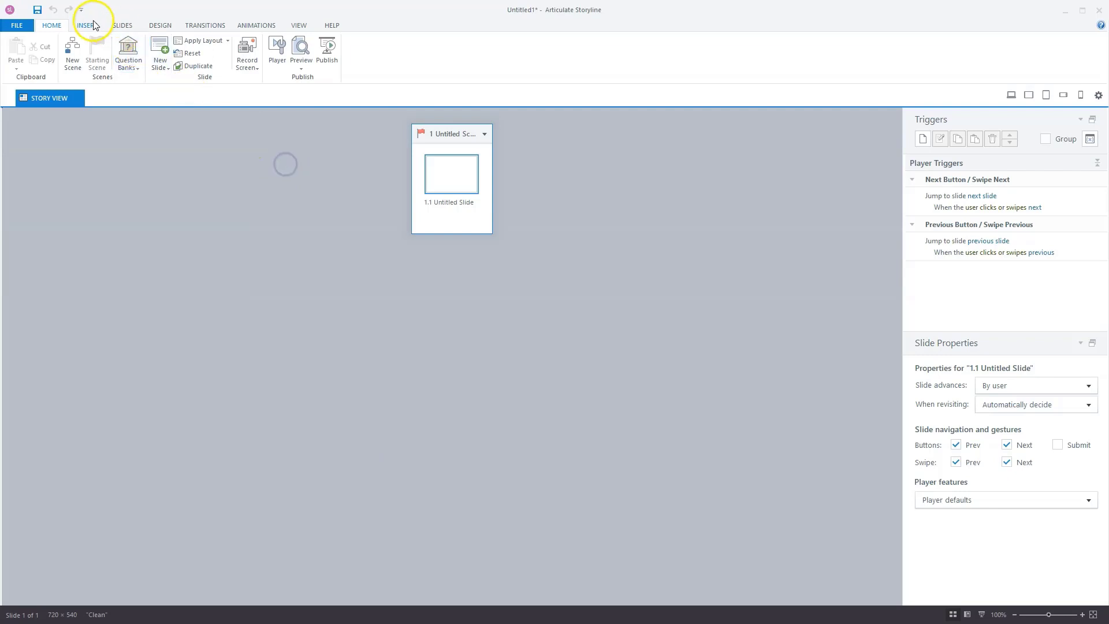
Step: Start a question import in the Storyline project and choose import_template.xls from the Downloads folder as its source
click(123, 26)
click(102, 68)
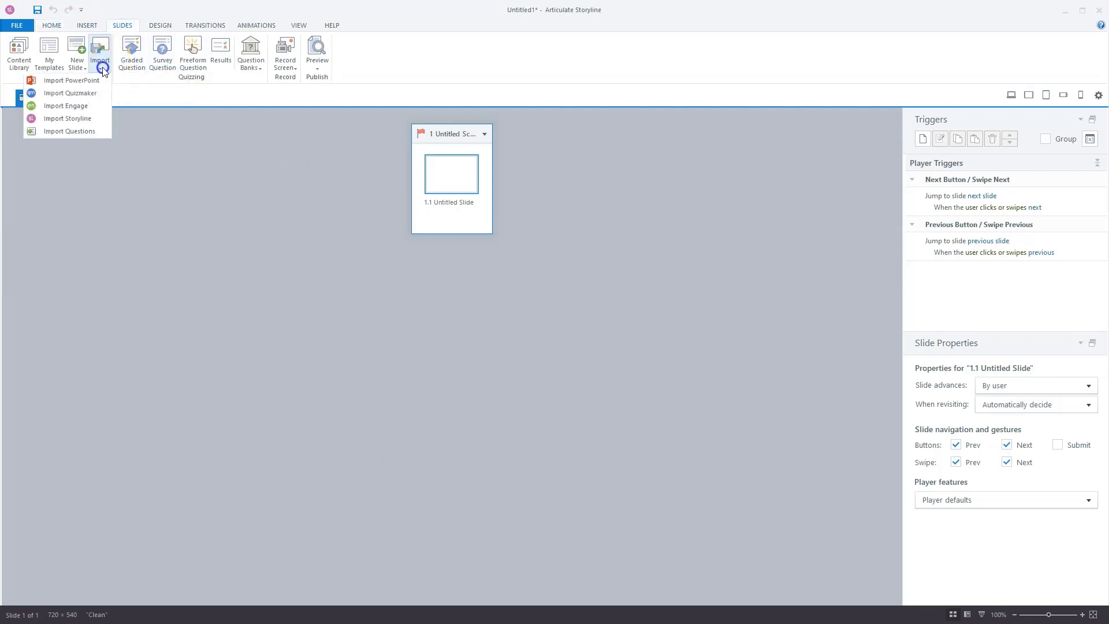
click(81, 132)
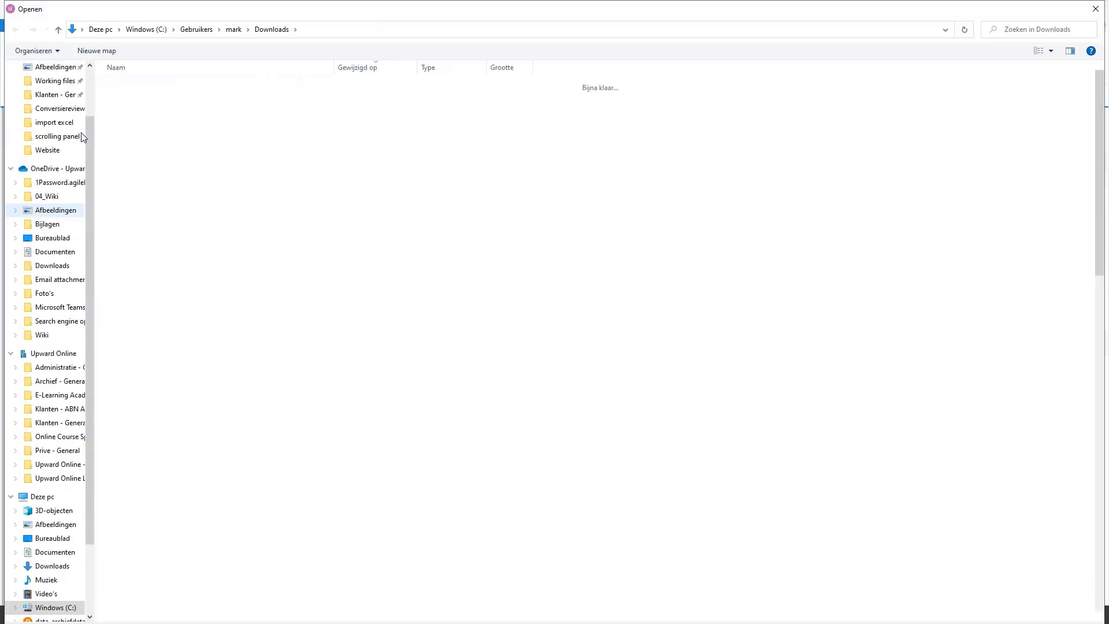
click(154, 113)
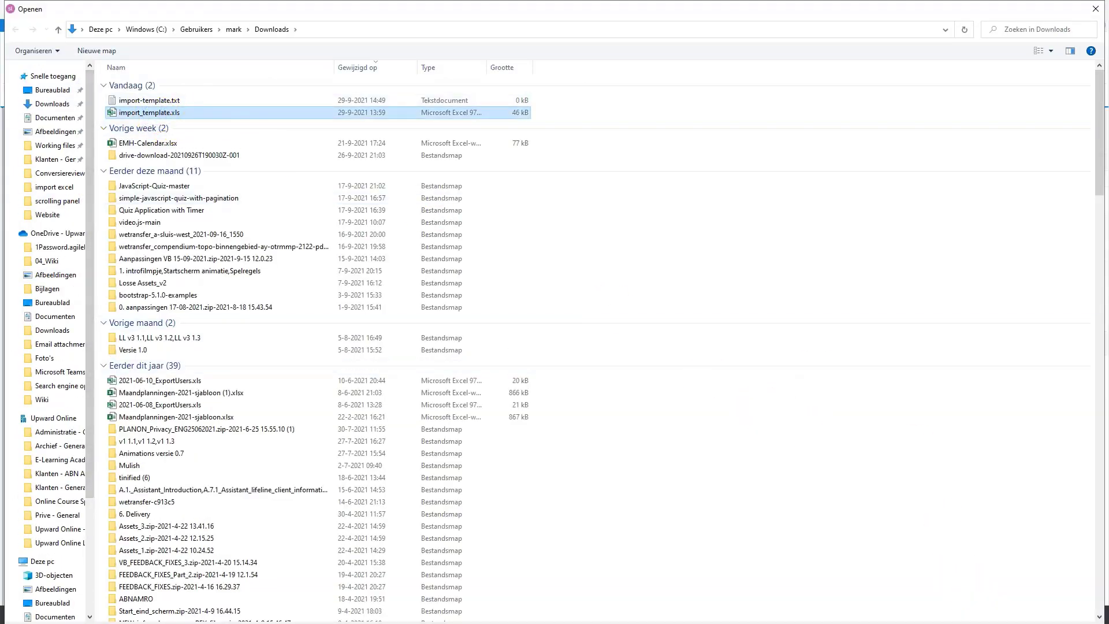
click(966, 618)
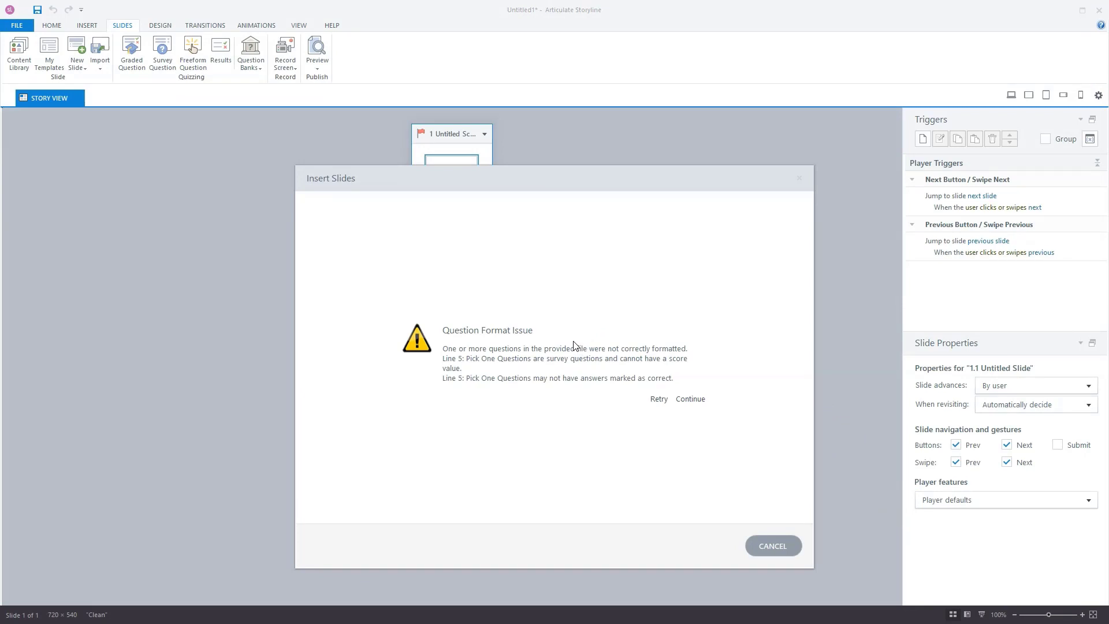
Step: Continue past the question format issue and import the three listed questions into a new scene named import_template
click(567, 333)
click(690, 400)
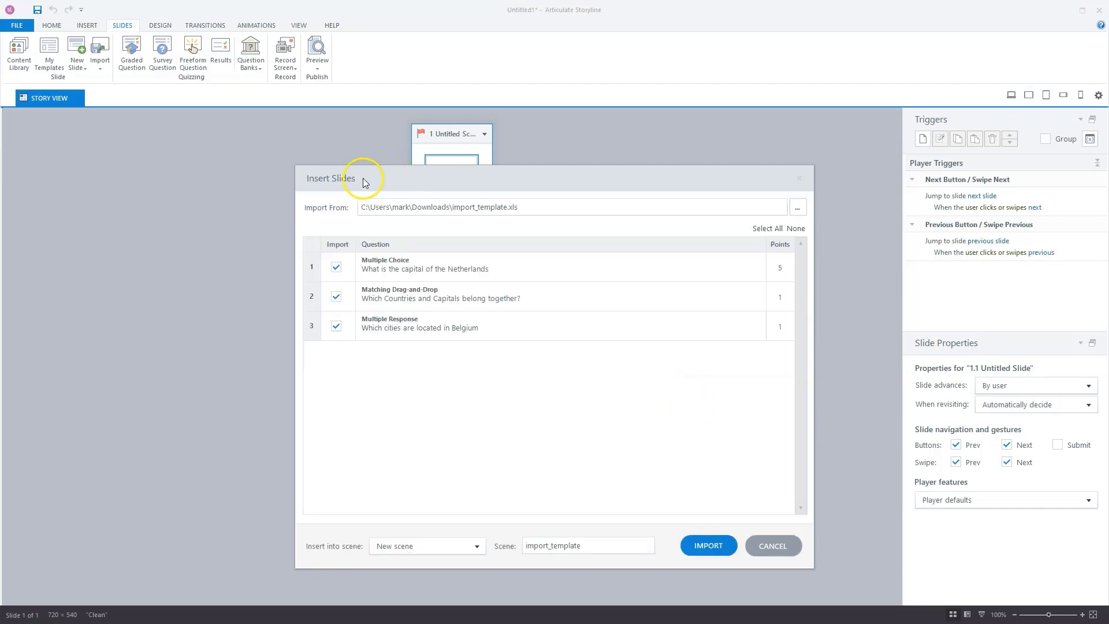
click(716, 546)
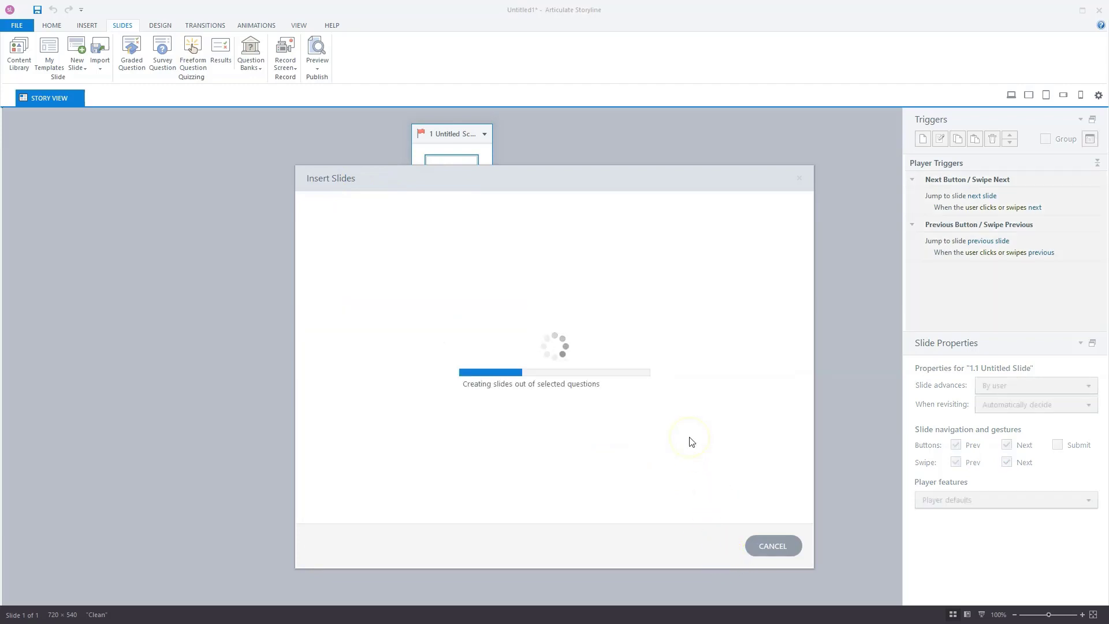
click(675, 433)
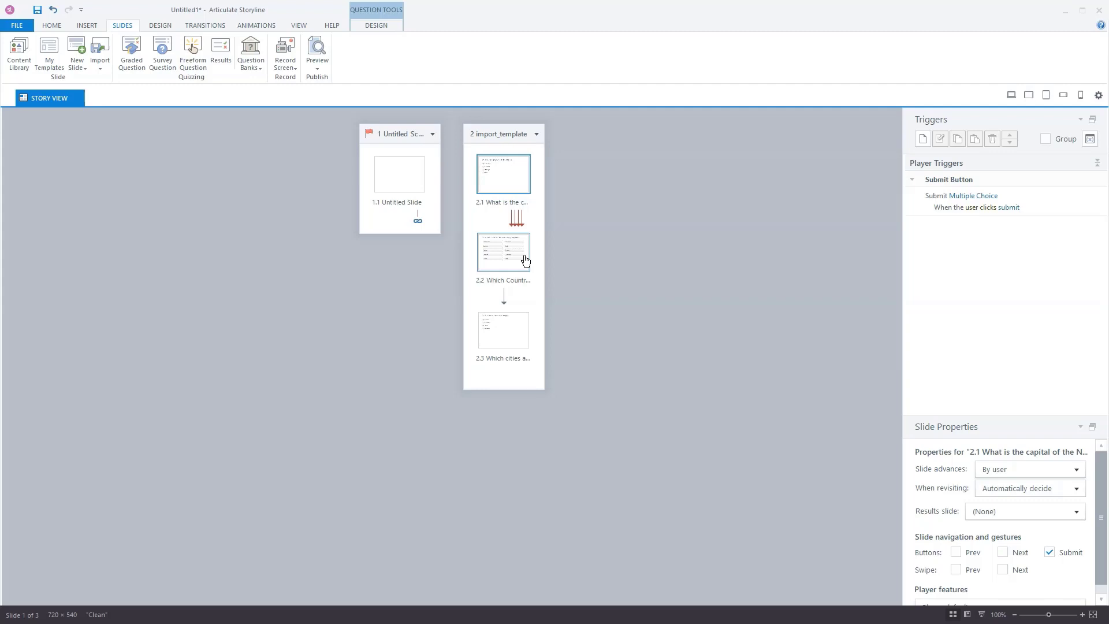
key(F12)
key(Escape)
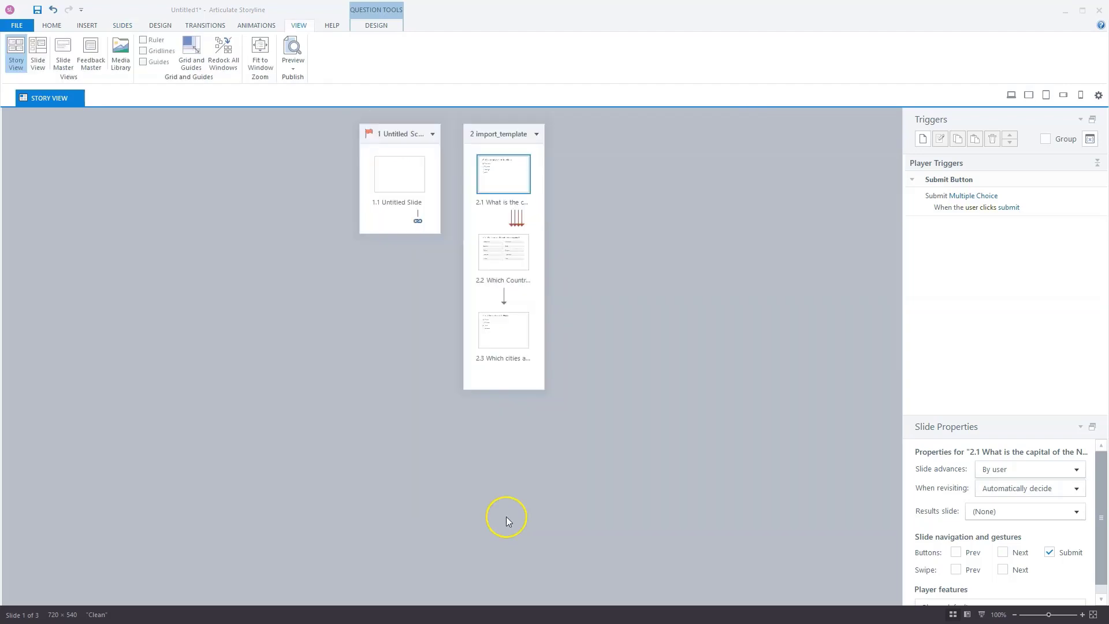